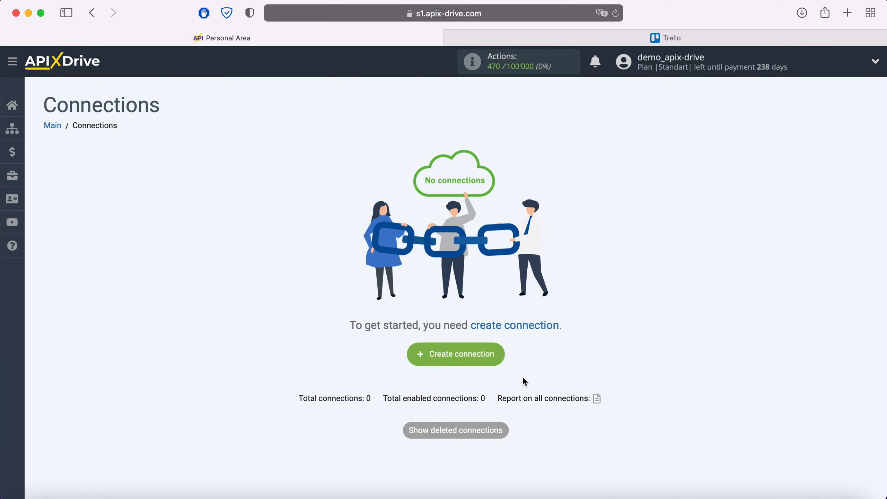
- Create a new connection with Facebook as the data source system
left_click(496, 358)
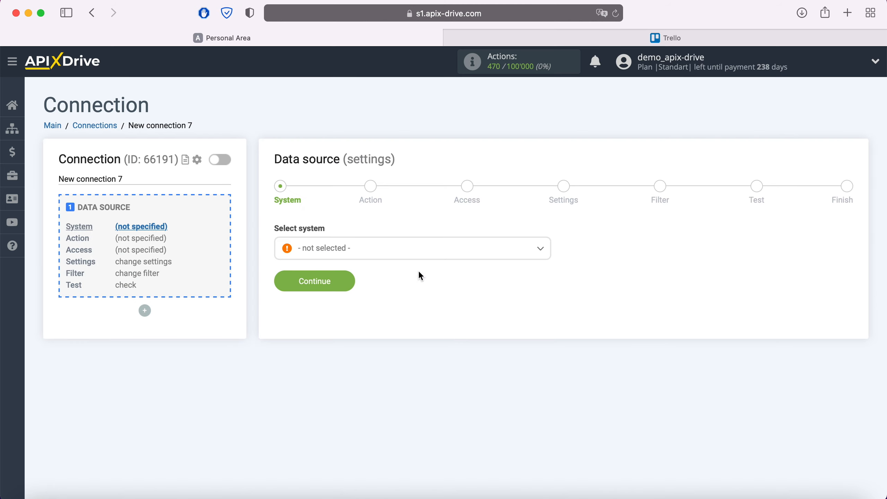
left_click(410, 248)
scroll(407, 323, "down", 5)
scroll(407, 323, "down", 10)
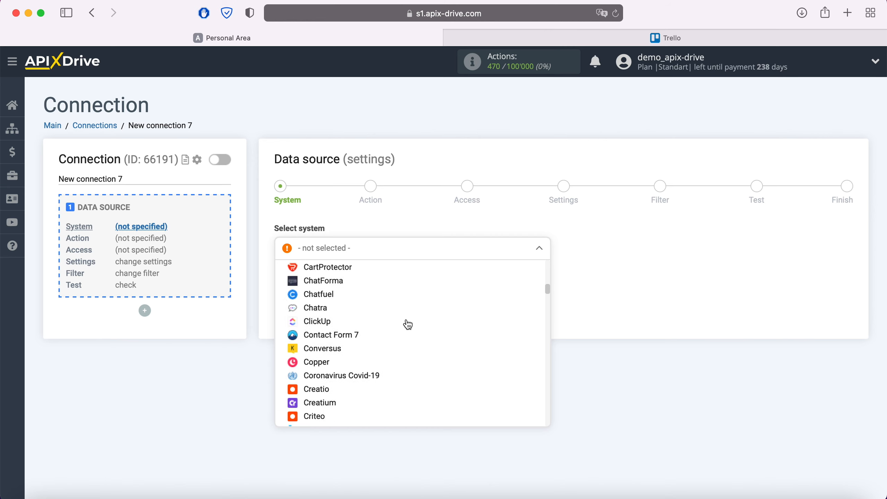
left_click(326, 383)
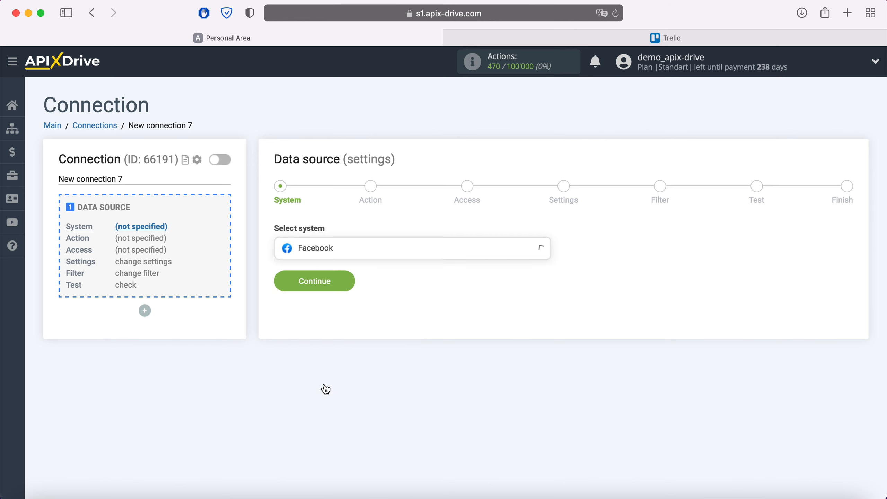
left_click(348, 281)
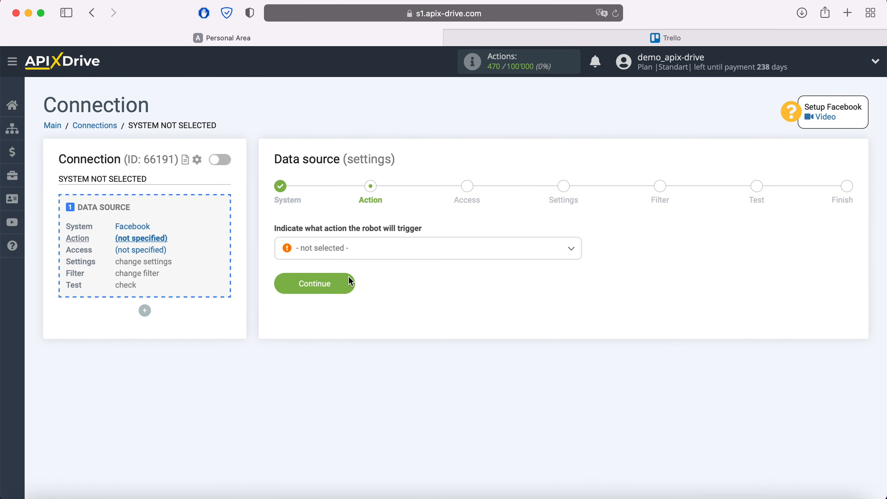
- Choose Get Leads (new) as the Facebook action
left_click(363, 252)
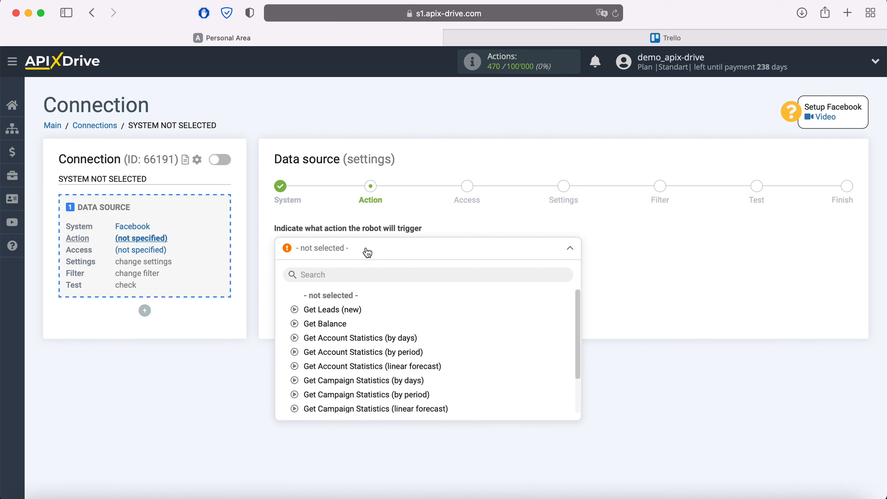
left_click(353, 309)
left_click(346, 289)
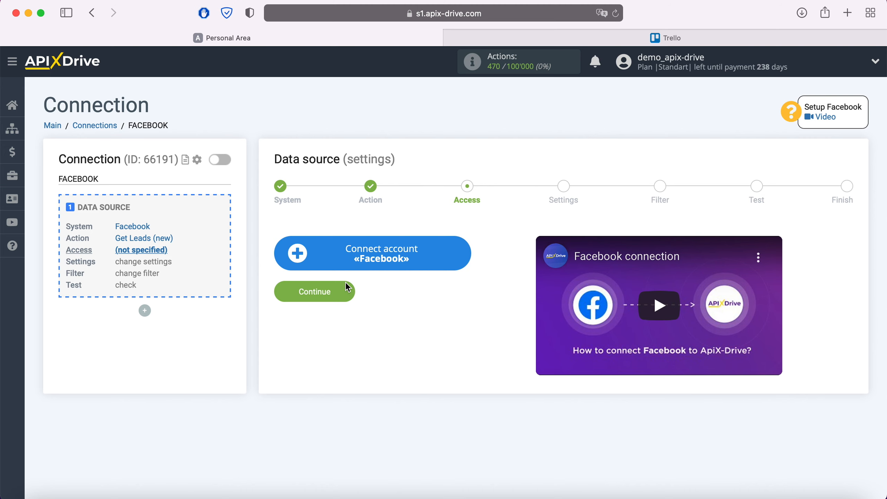
- Log in to Facebook and authorize ApiX-Drive for all four Pages and their leads
left_click(460, 252)
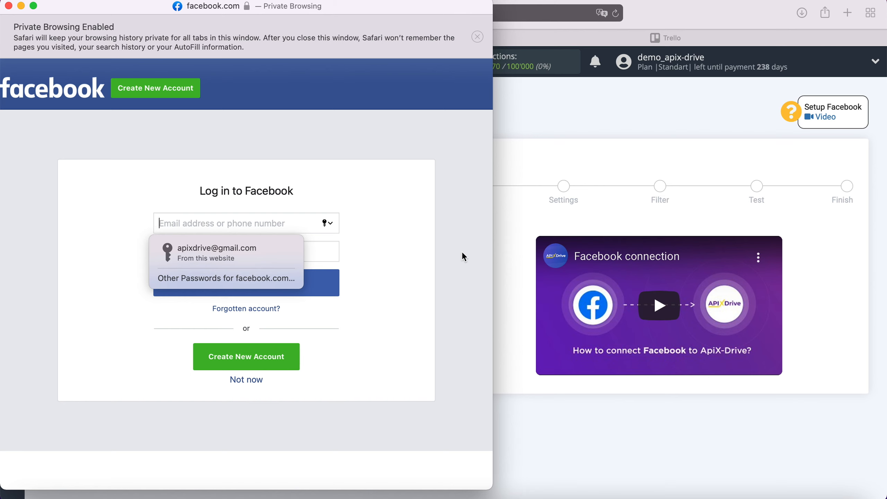
left_click(252, 253)
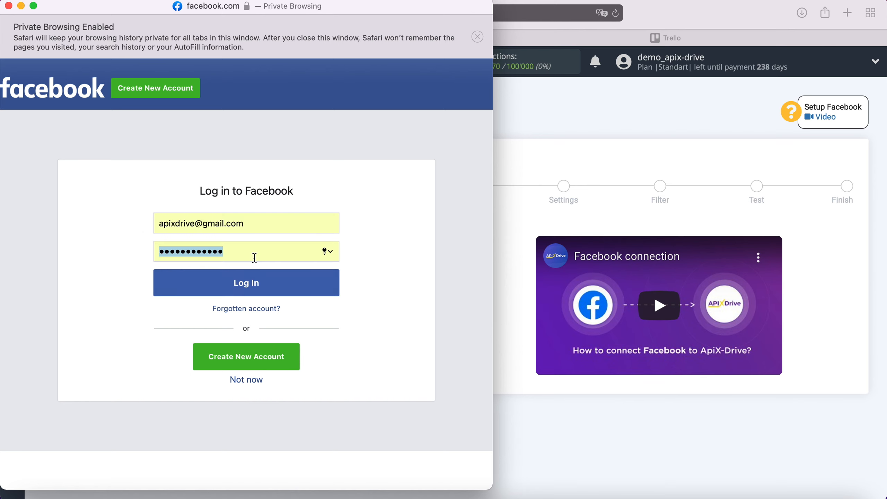
left_click(274, 290)
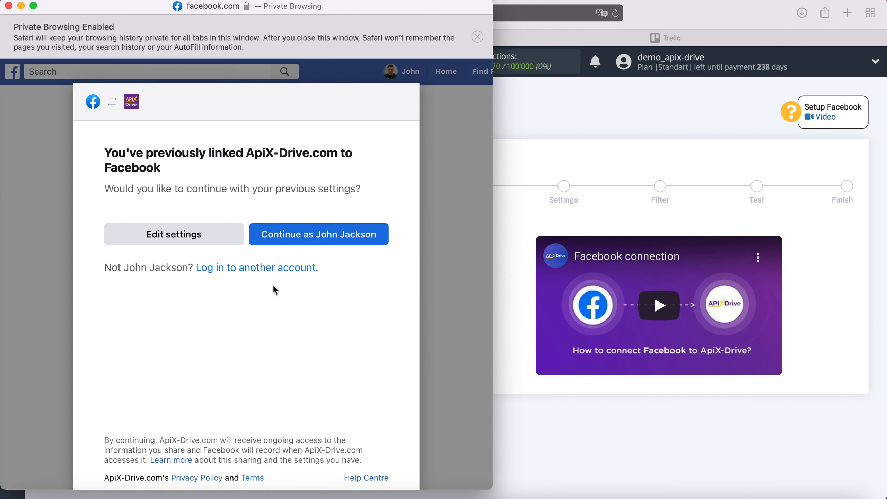
left_click(236, 235)
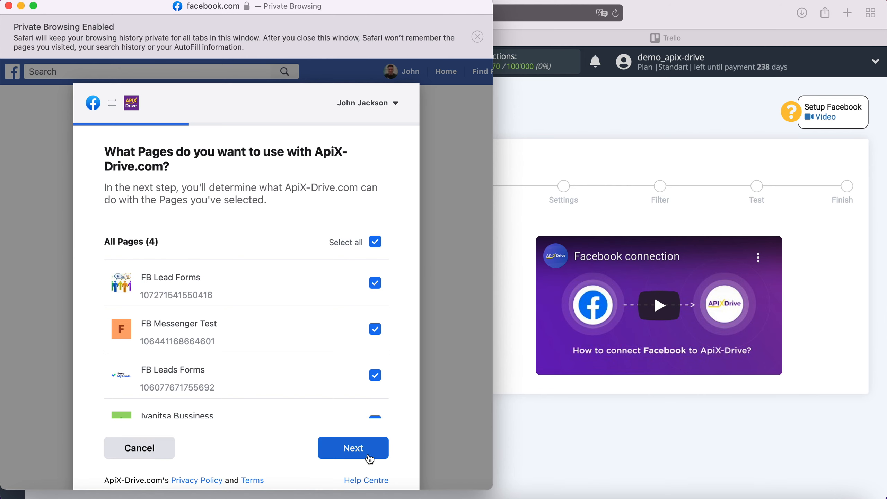
left_click(379, 450)
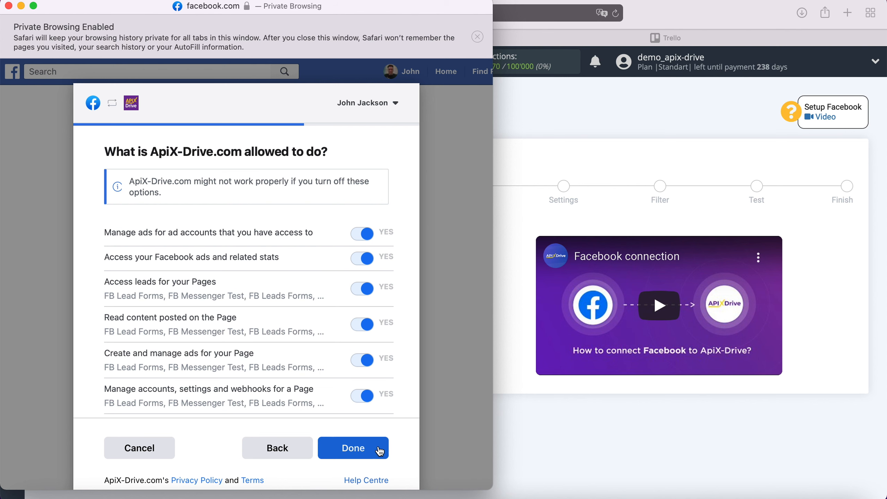
left_click(379, 450)
left_click(244, 258)
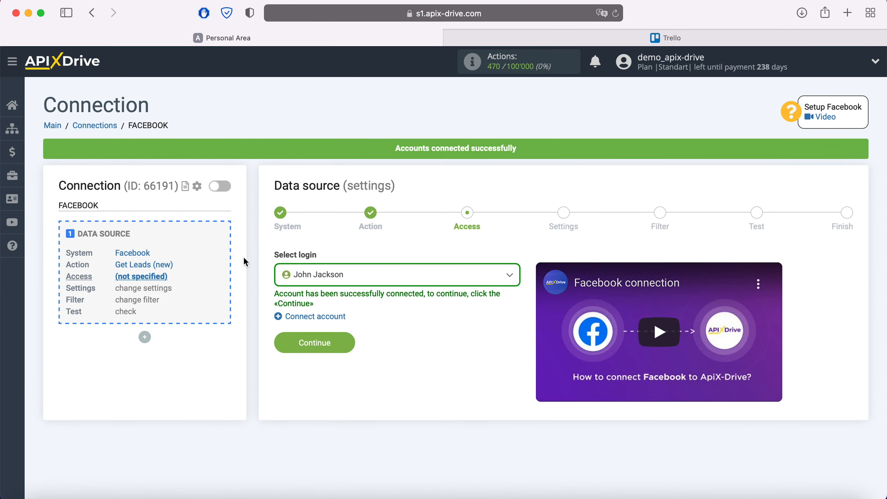
- Select the connected Facebook account as the source login
left_click(367, 282)
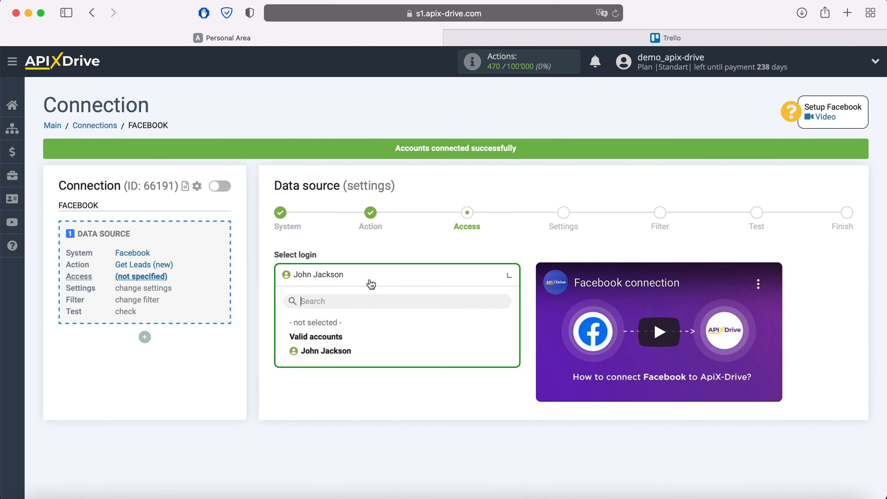
left_click(342, 356)
left_click(342, 347)
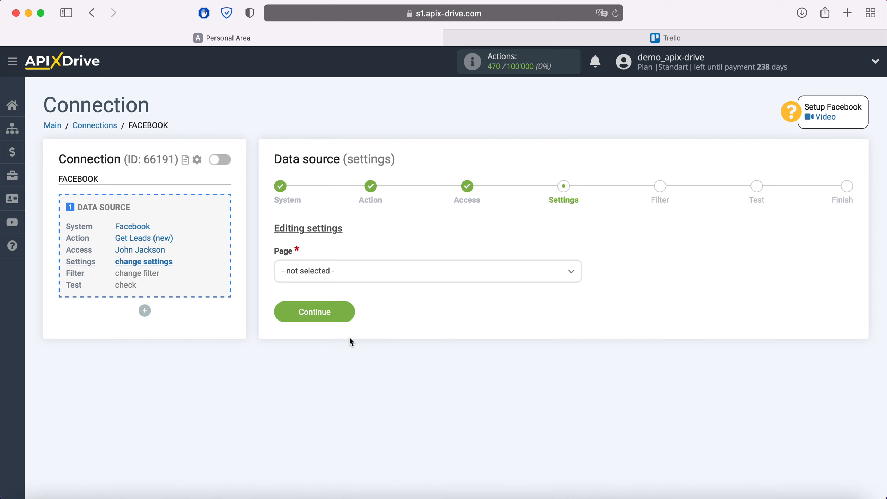
- Pick the FB Leads Forms page with only FB Lead Form 20.05.2021 selected individually
left_click(365, 281)
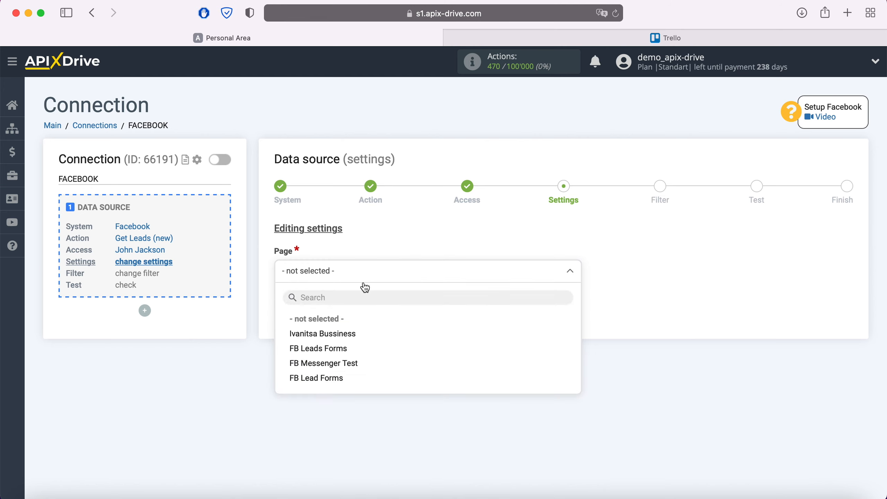
left_click(333, 348)
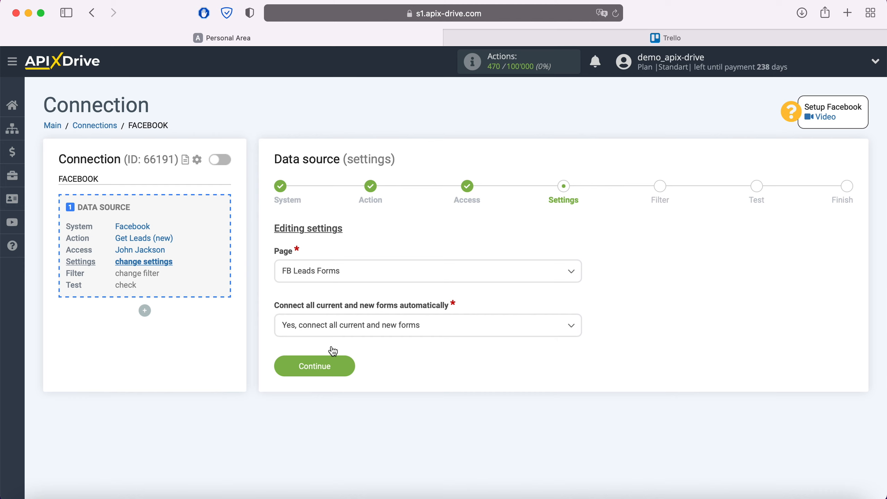
left_click(451, 330)
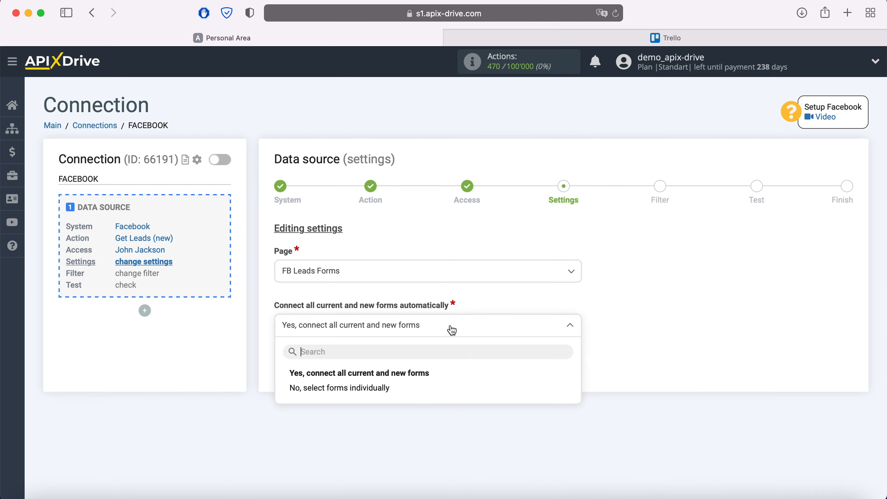
left_click(384, 390)
left_click(283, 376)
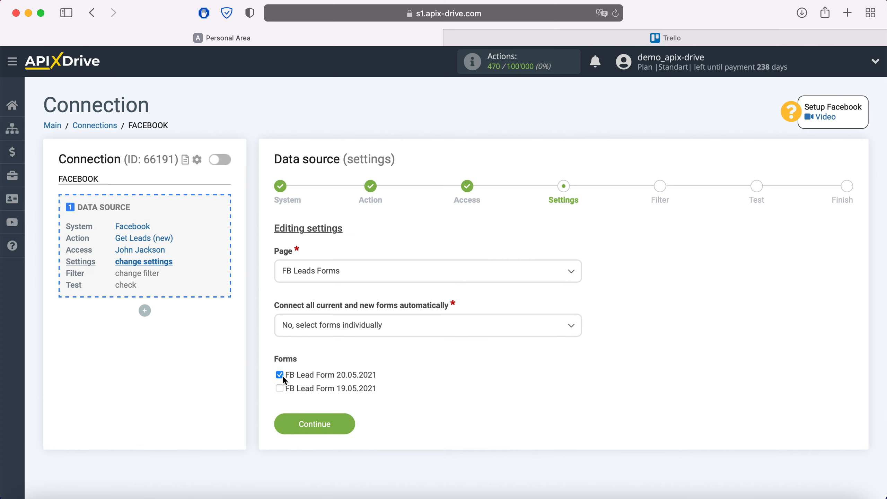
left_click(345, 425)
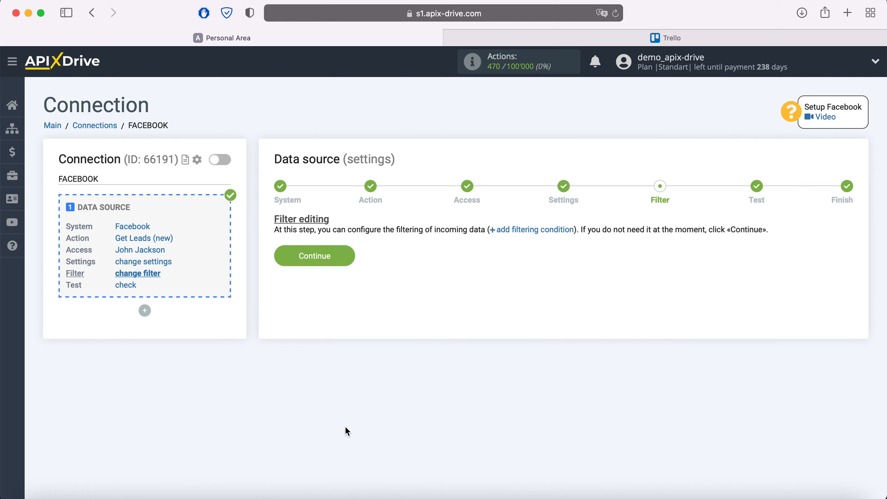
- Skip the filter, review the Facebook test lead data, and finish the source setup
left_click(343, 253)
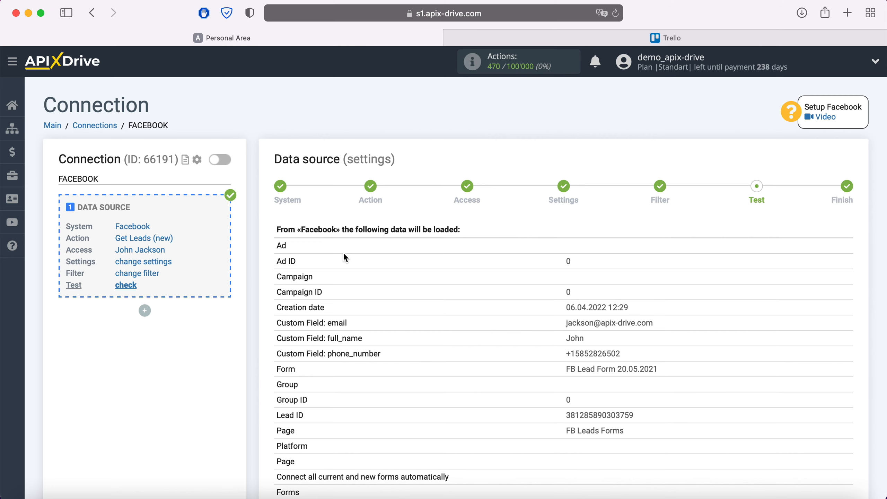
scroll(344, 258, "down", 3)
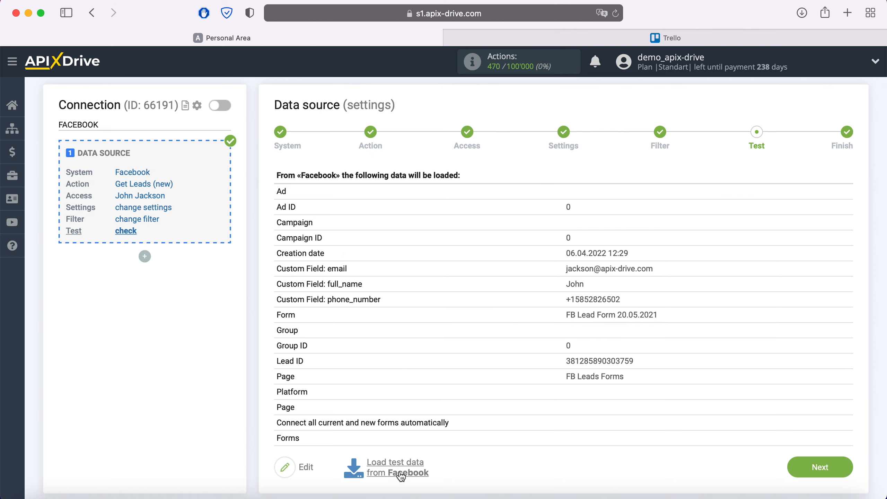
left_click(841, 467)
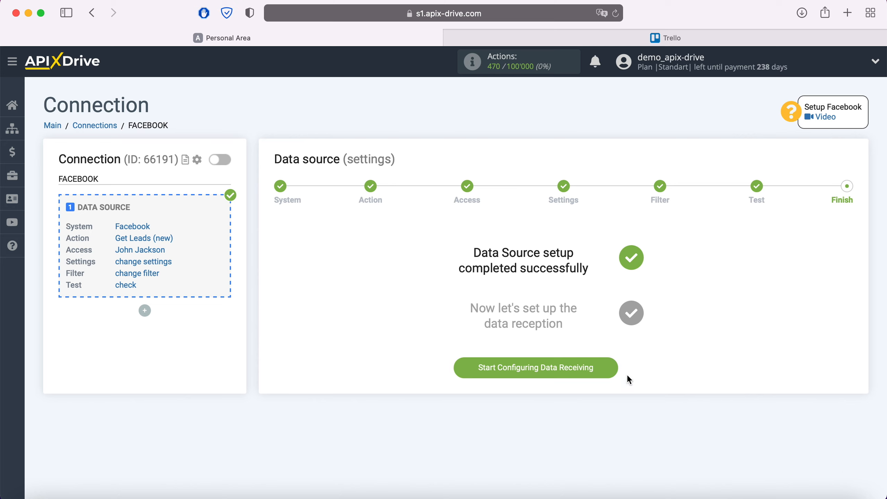
- Start the data destination setup with Trello as the receiving system
left_click(608, 368)
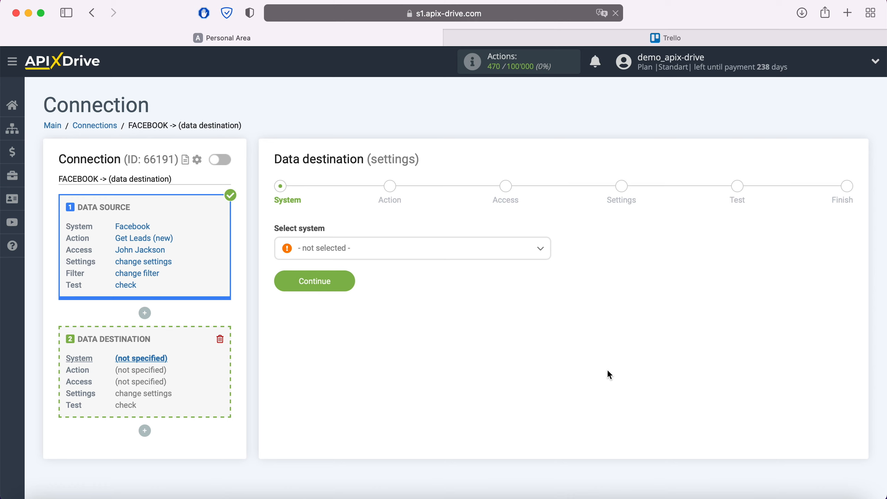
left_click(418, 258)
scroll(429, 345, "down", 15)
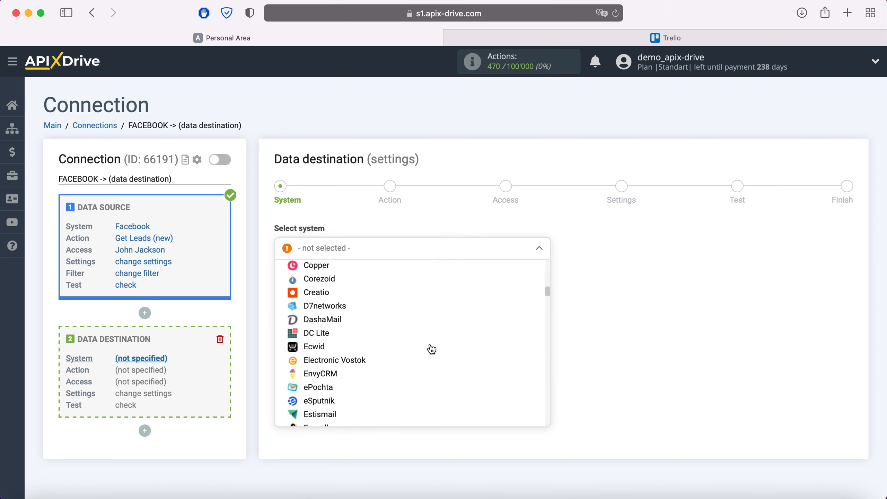
scroll(431, 349, "down", 20)
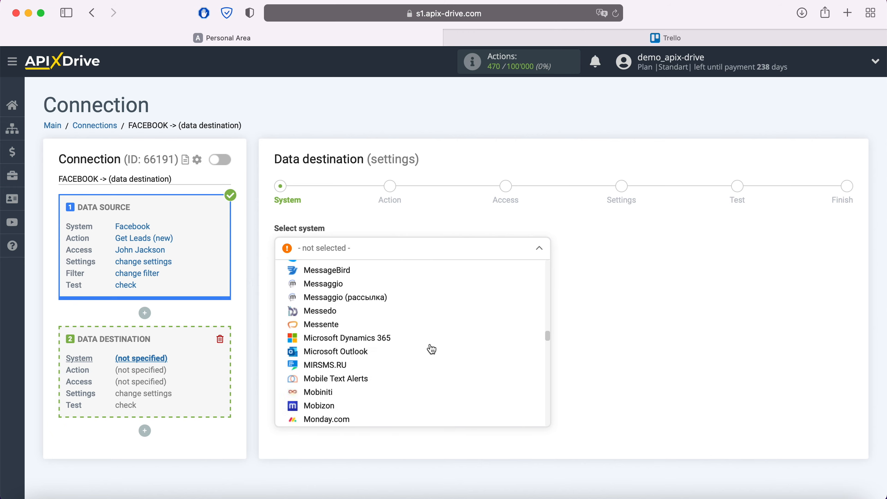
scroll(432, 348, "down", 20)
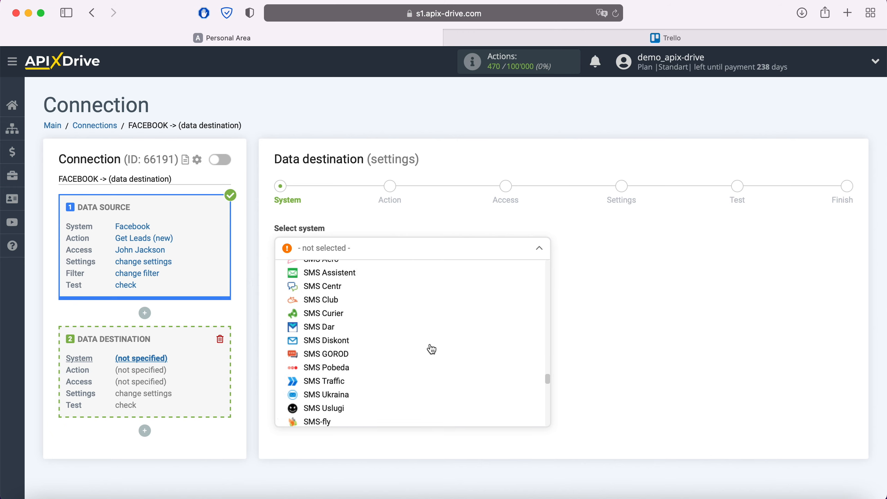
scroll(431, 348, "down", 20)
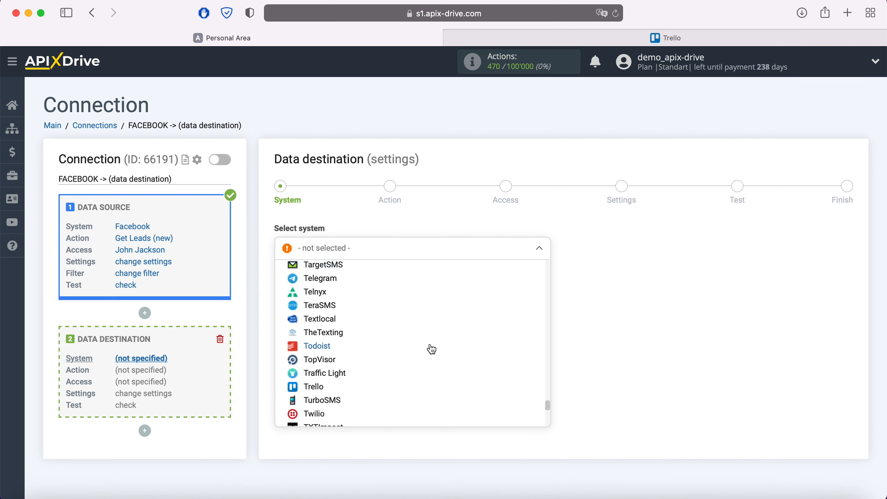
left_click(316, 386)
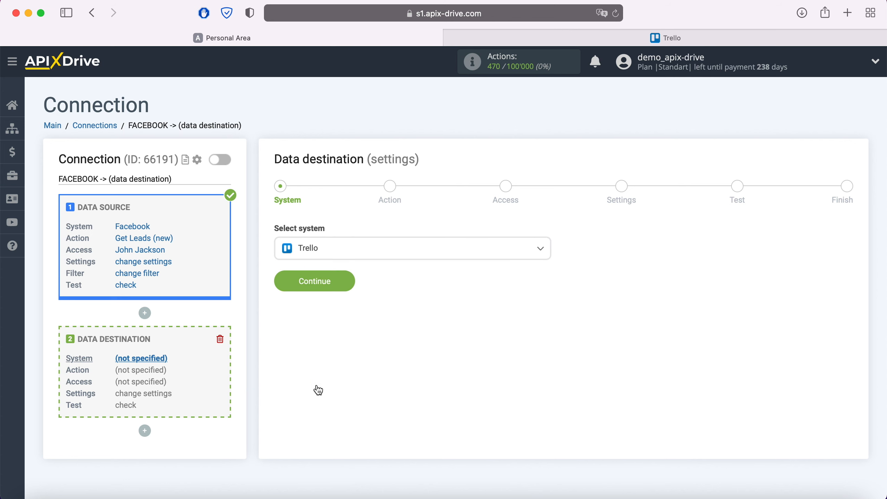
left_click(350, 281)
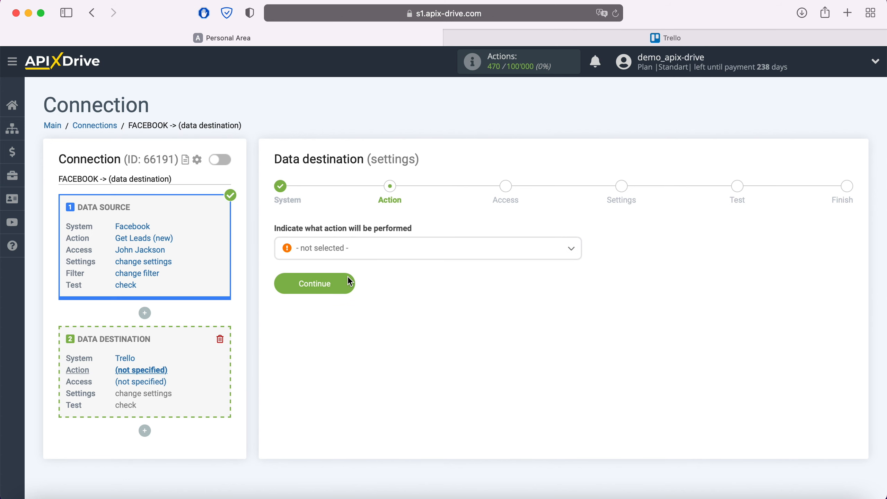
- Choose Create Card as the Trello action
left_click(363, 254)
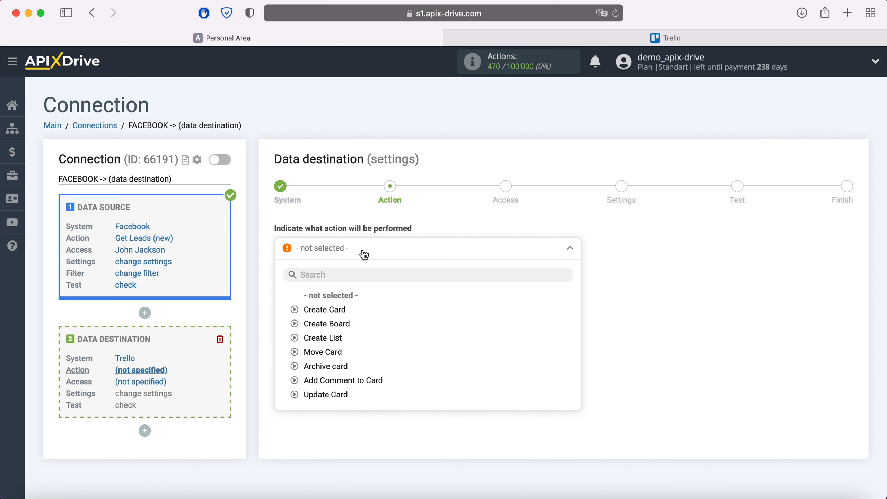
left_click(337, 309)
left_click(346, 288)
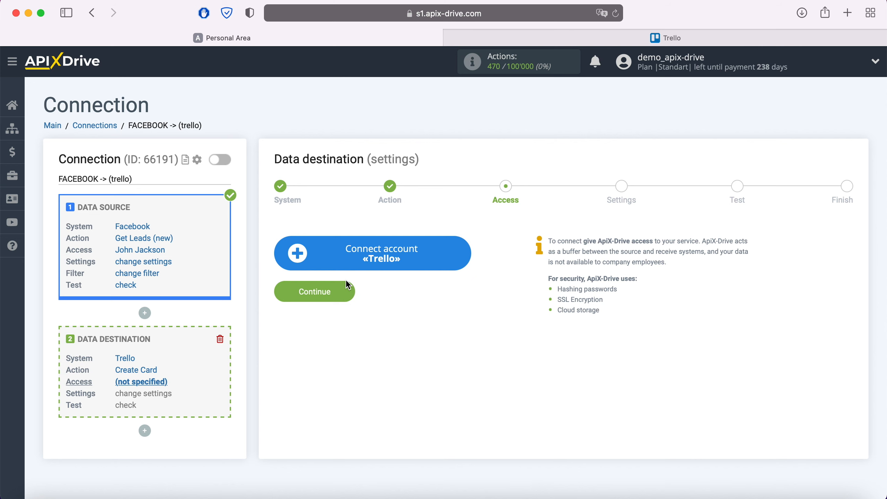
- Sign in to Trello with the account e-mail and password
left_click(460, 253)
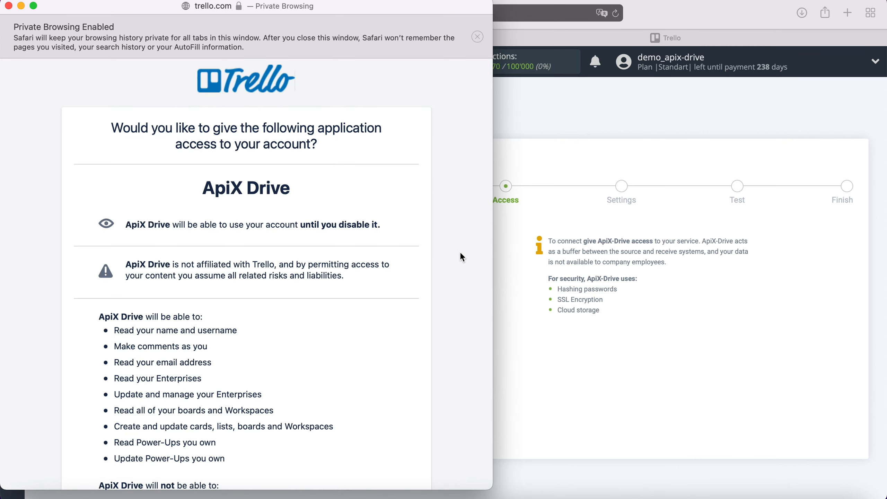
scroll(460, 254, "down", 5)
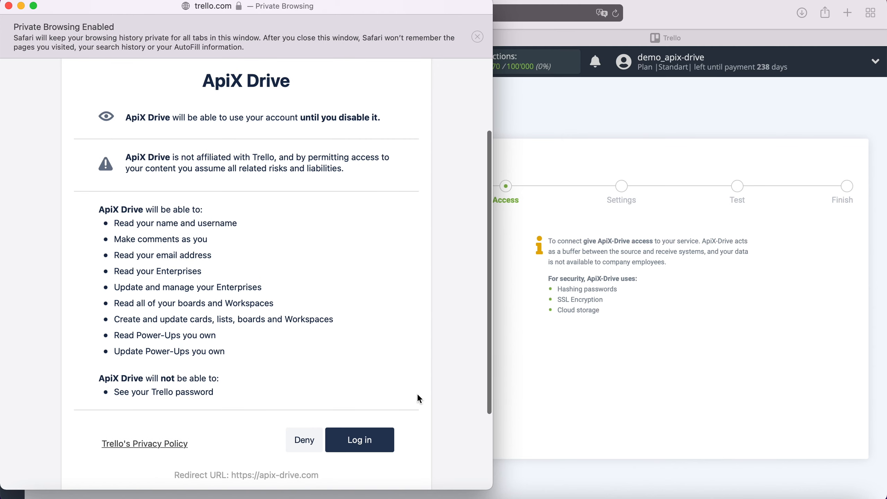
left_click(389, 440)
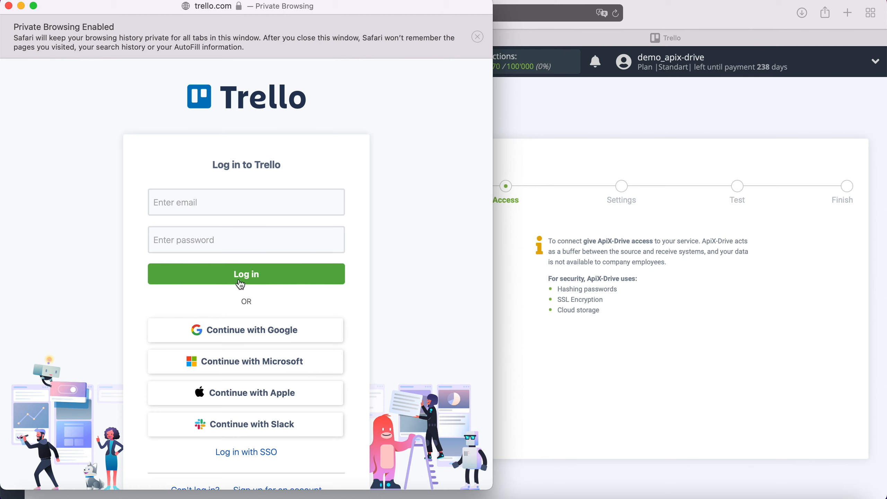
left_click(206, 203)
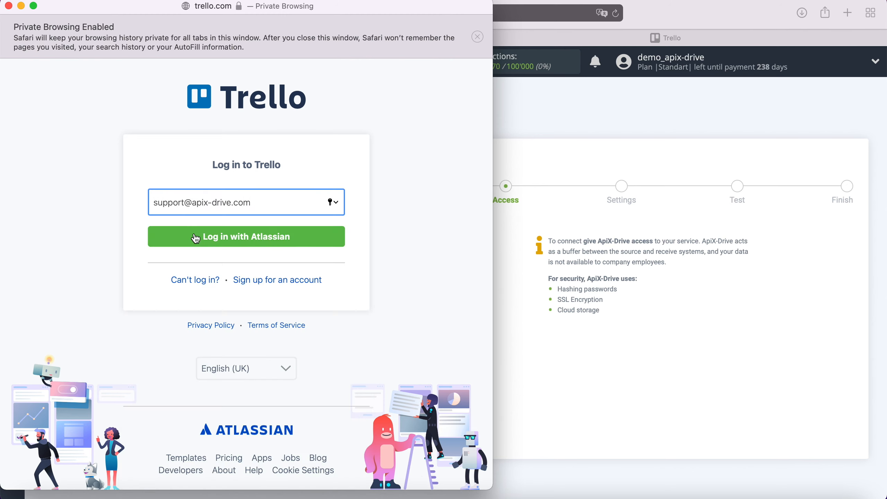
left_click(194, 235)
type("••••••••••••")
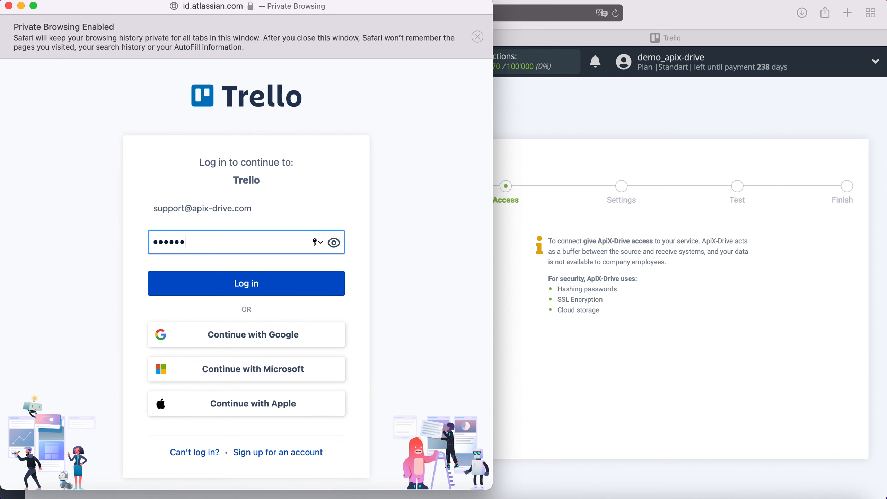
left_click(253, 278)
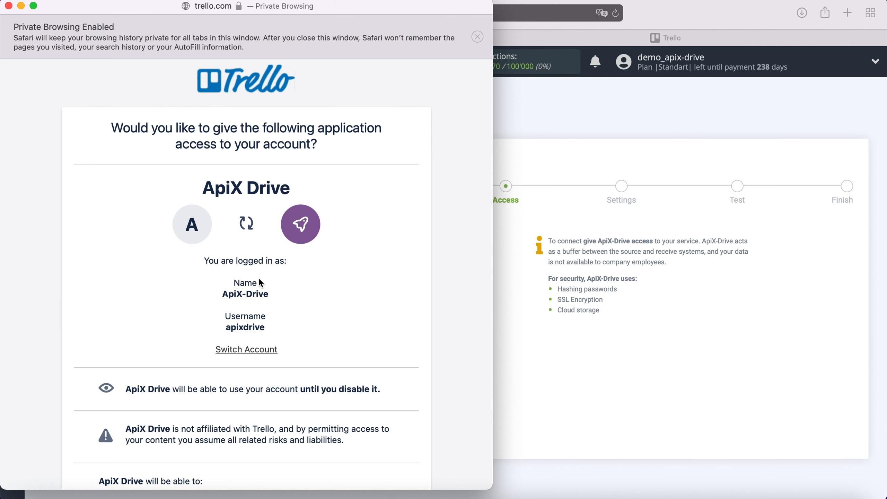
- Allow ApiX Drive access to the Trello account
scroll(260, 283, "down", 6)
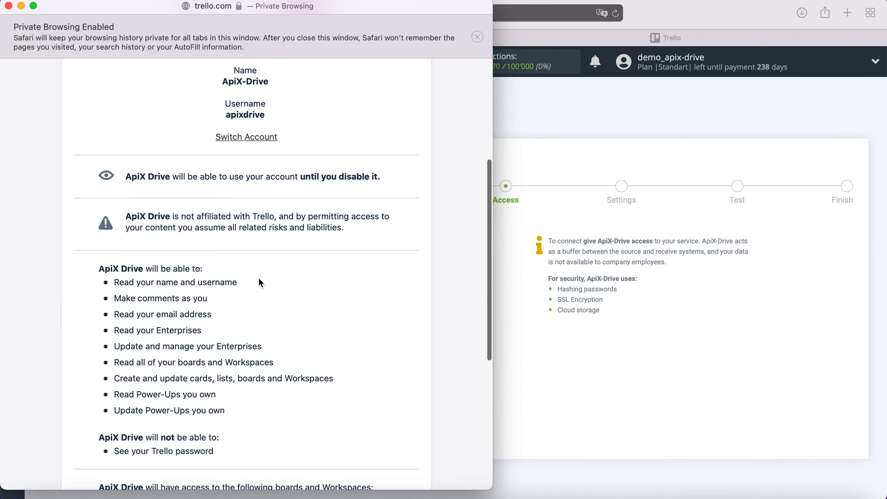
scroll(259, 281, "down", 5)
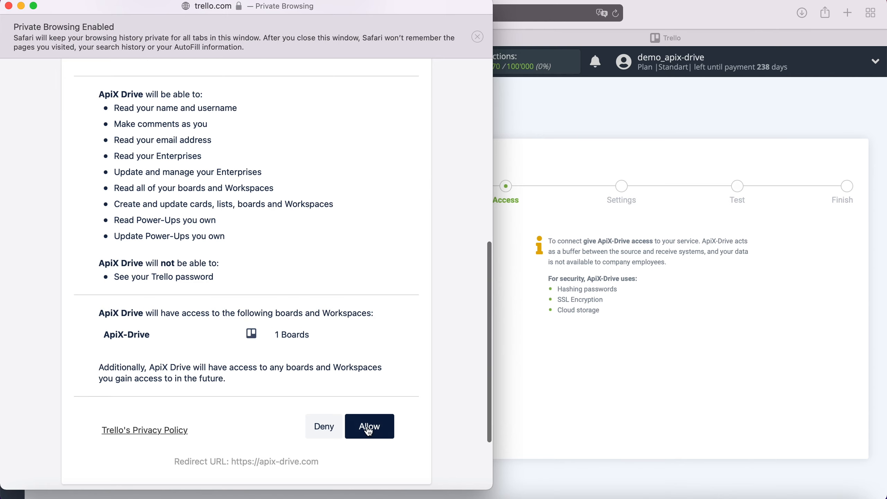
left_click(369, 428)
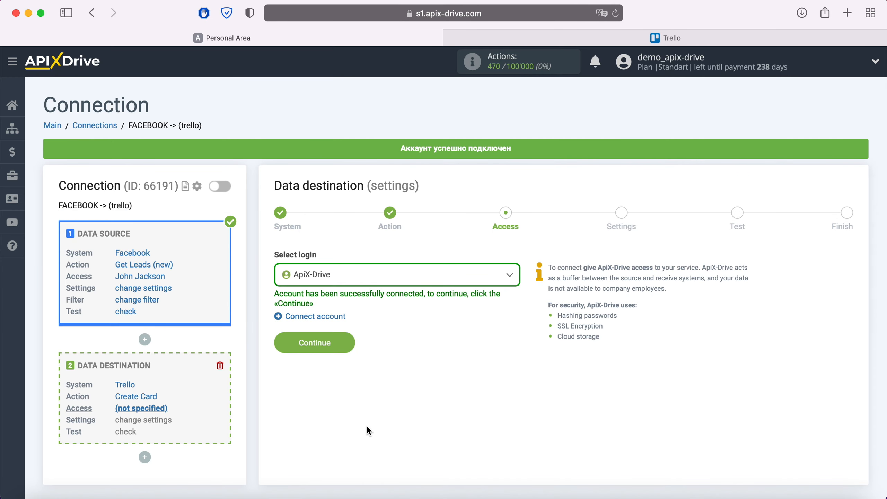
- Select the ApiX-Drive Trello login and continue to the card settings
left_click(379, 270)
left_click(336, 348)
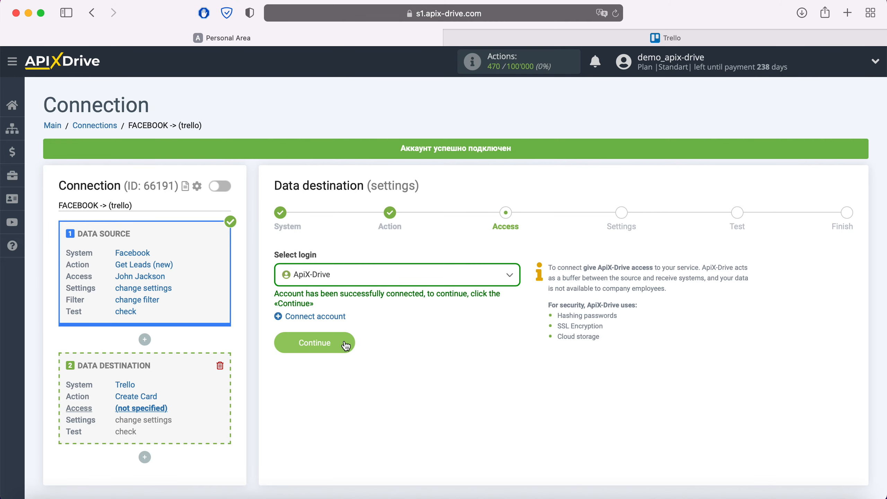
left_click(344, 343)
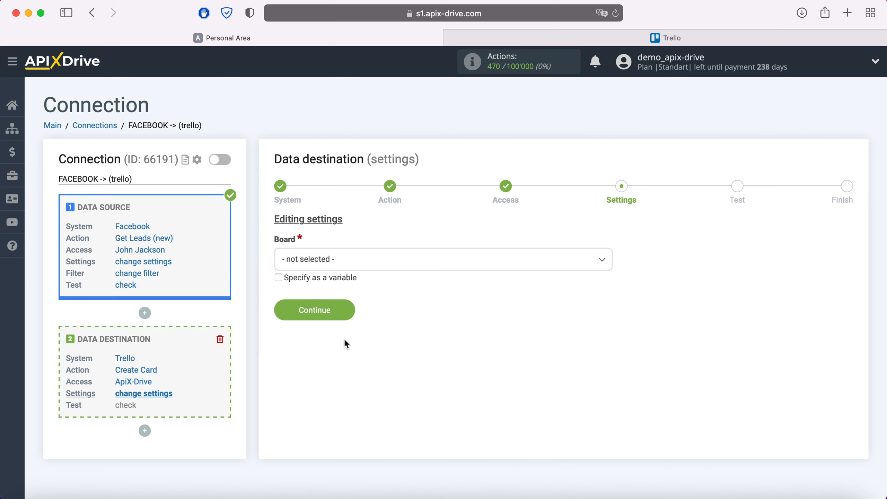
- Choose the ApiX-Drive board and the Open list for new Trello cards
left_click(344, 259)
left_click(306, 321)
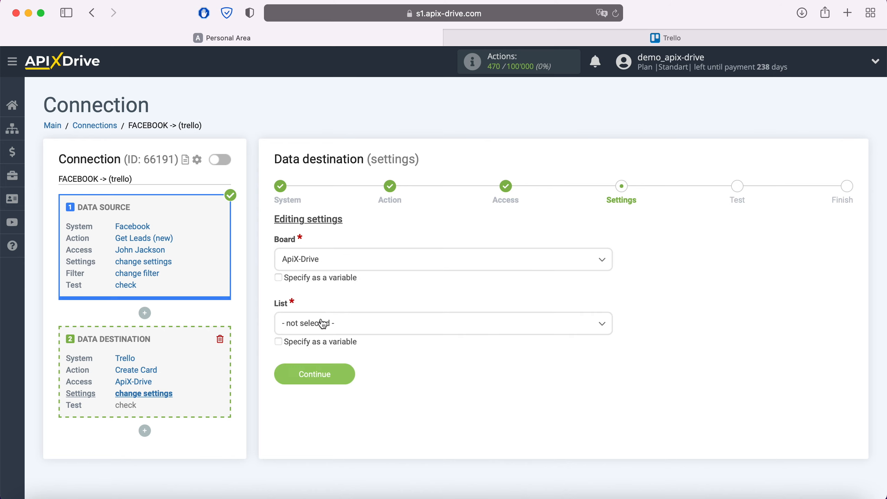
left_click(323, 323)
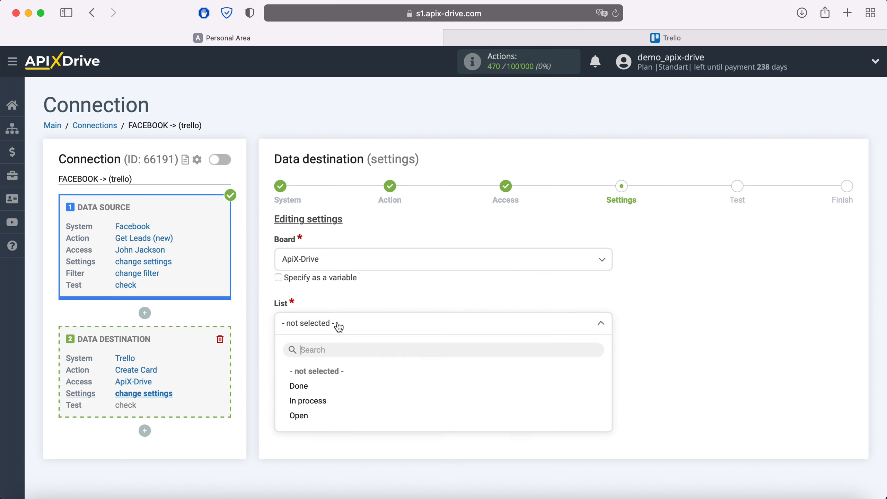
left_click(308, 417)
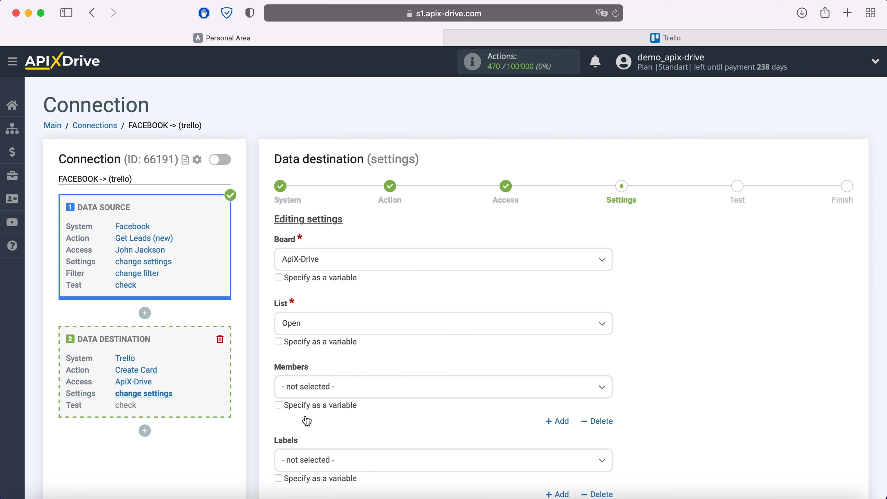
scroll(307, 420, "down", 10)
- Set the card Name to 'New Lead from Facebook' followed by the full_name variable
left_click(318, 346)
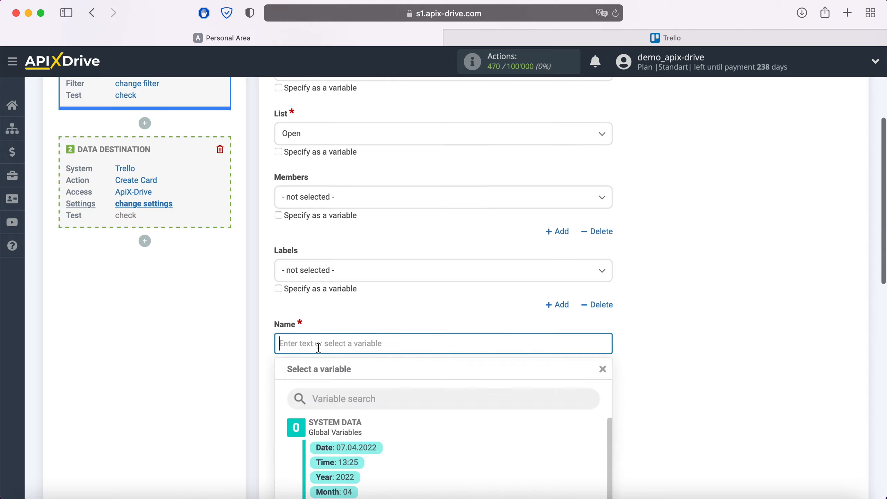
scroll(319, 347, "down", 6)
scroll(442, 307, "down", 3)
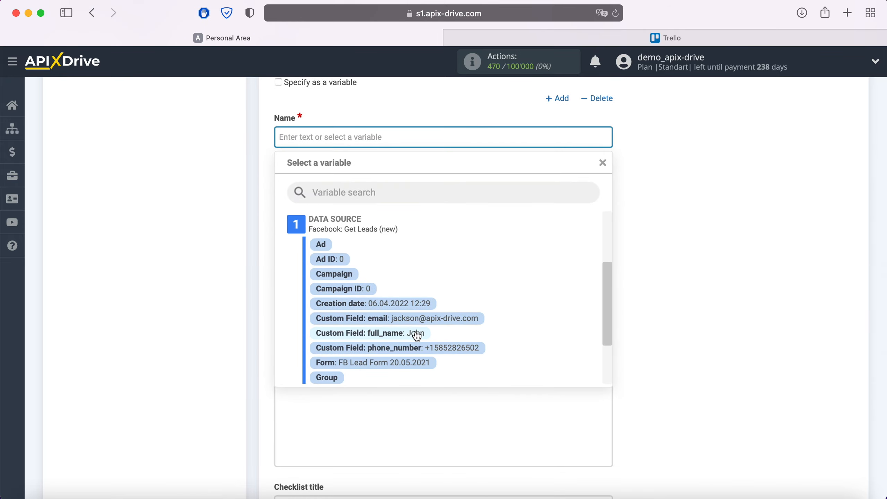
left_click(417, 334)
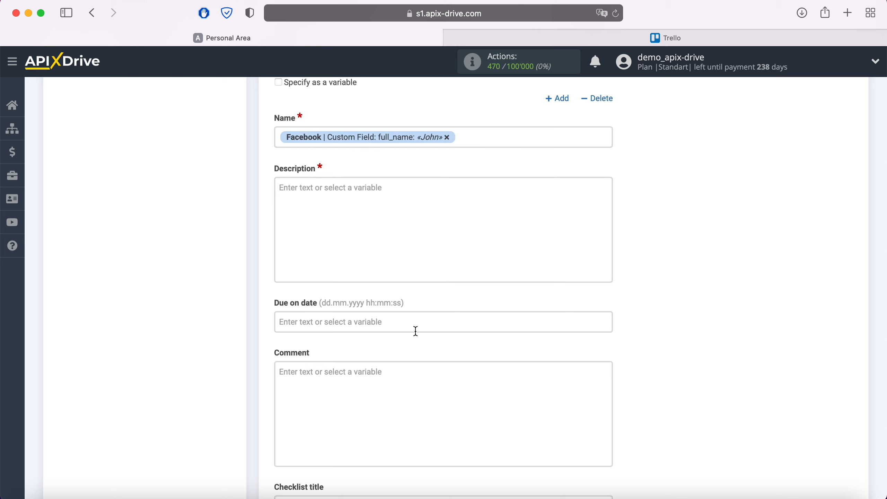
left_click(279, 137)
type("New ")
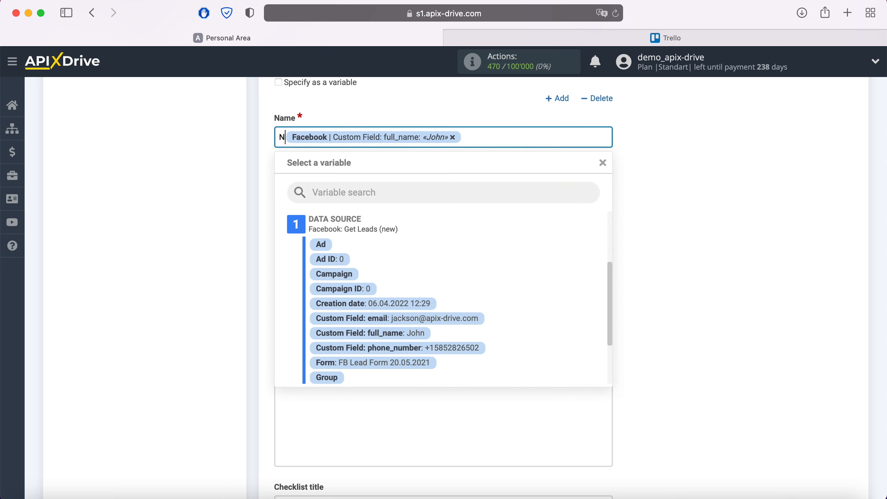
type("Lead from Fa")
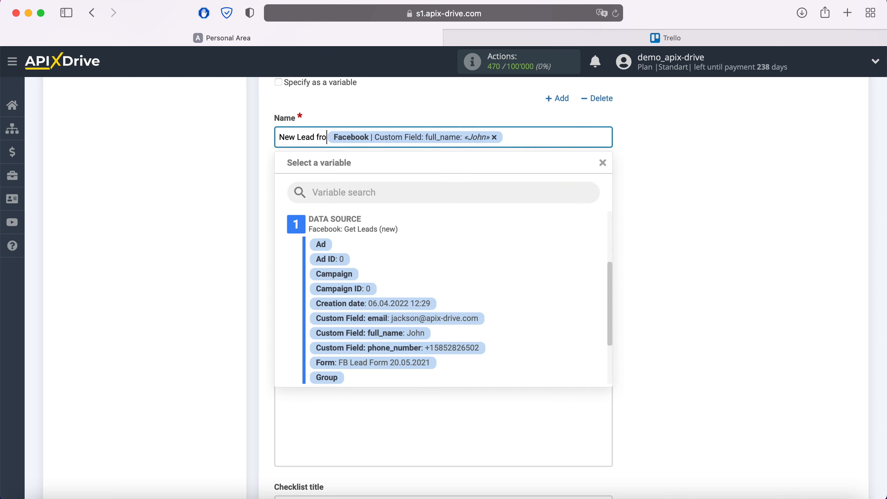
type("cebook")
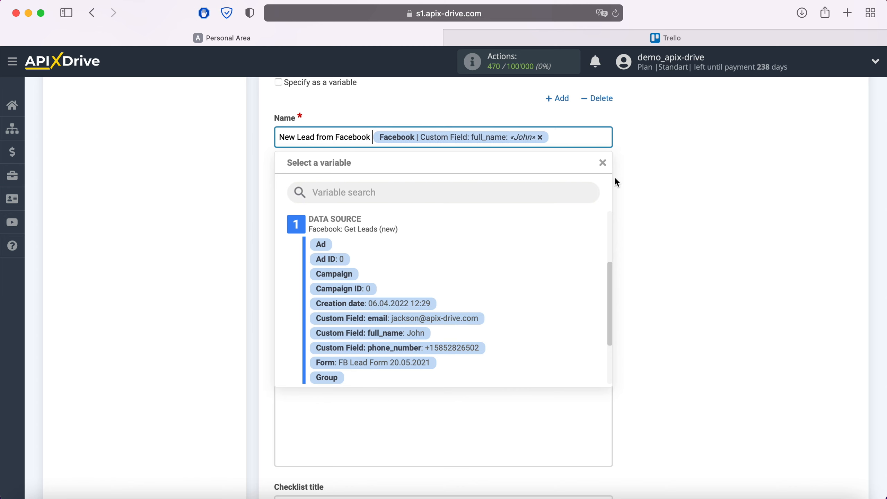
left_click(624, 180)
left_click(375, 184)
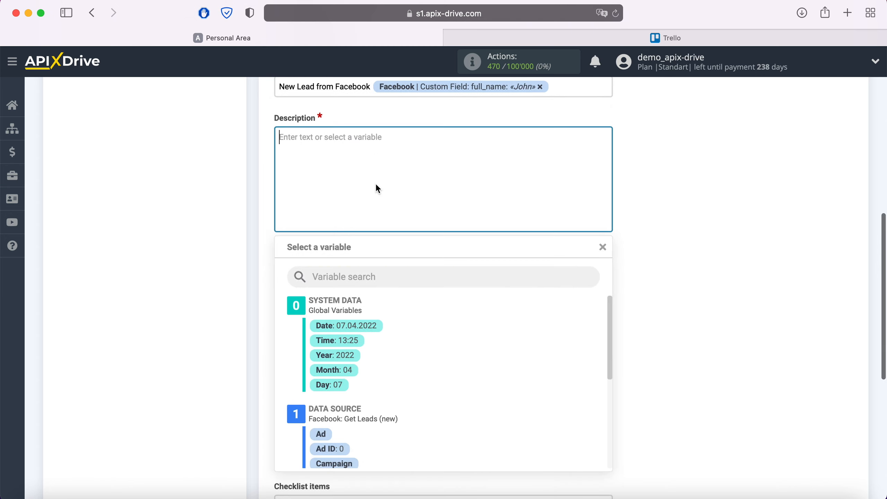
- Add Date and Email description lines with the lead's creation date and email variables
type("Date")
scroll(437, 380, "down", 3)
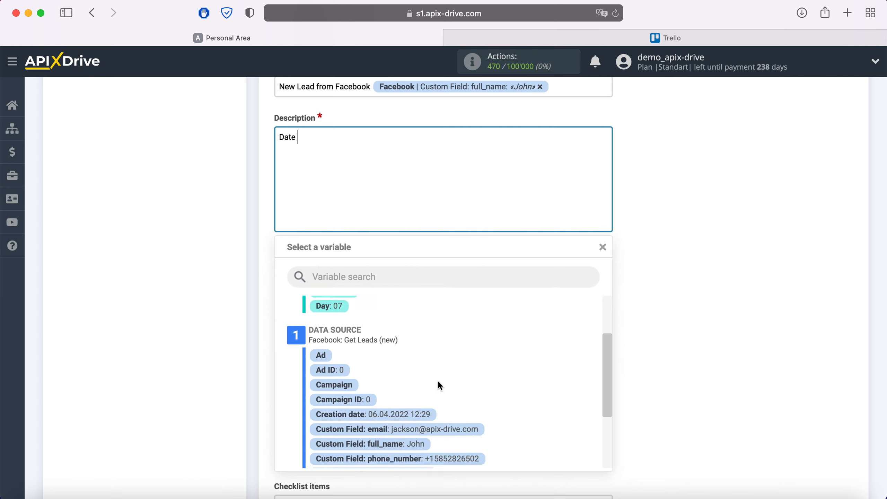
left_click(418, 407)
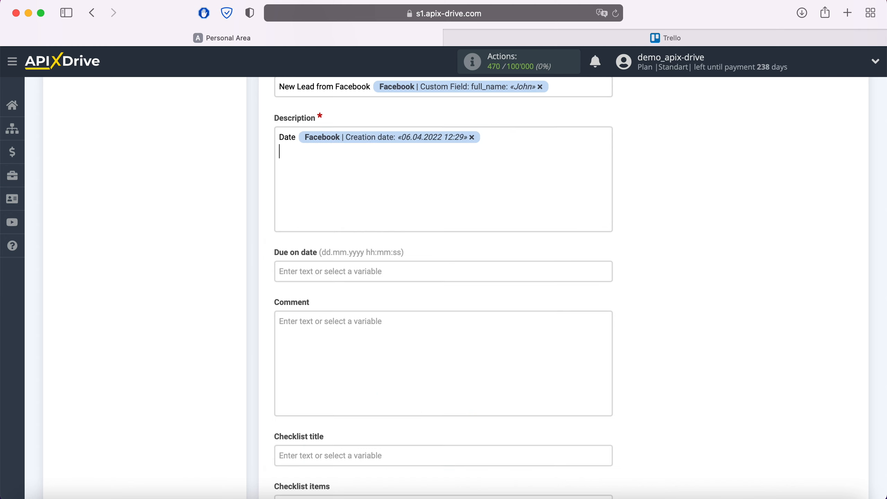
type("Email")
left_click(365, 160)
scroll(477, 350, "down", 3)
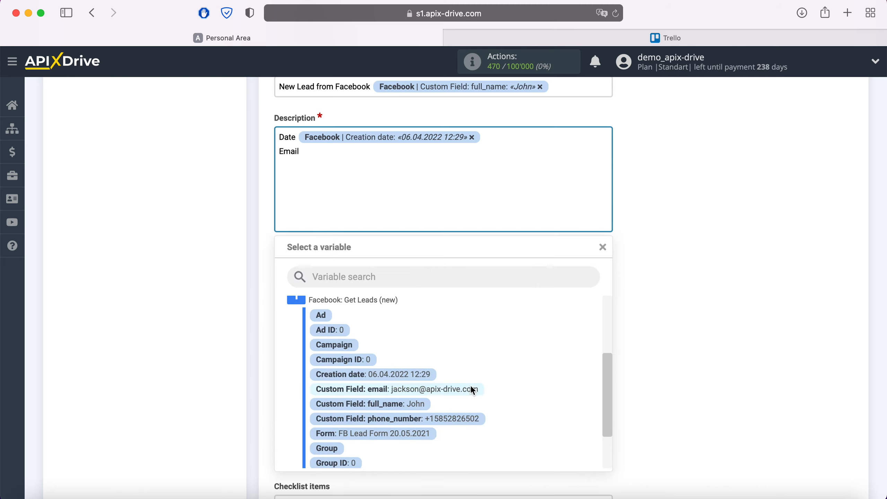
left_click(470, 386)
- Add Phone and Form lines with the lead's phone and form name variables
key("Return")
type("Phone")
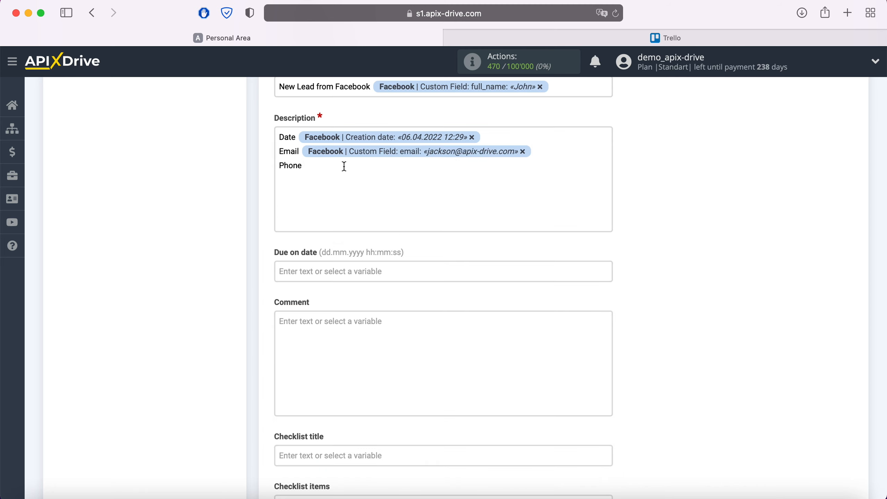
left_click(344, 166)
left_click(460, 417)
key("Return")
type("Fo")
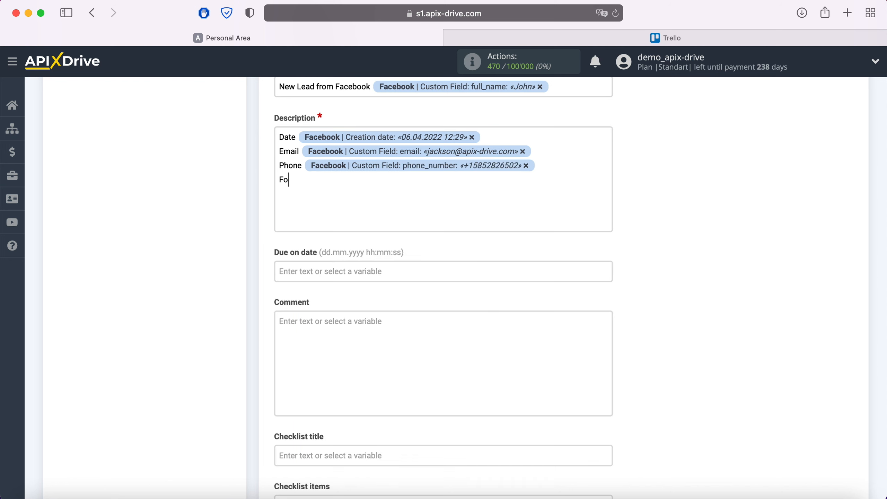
type("rm")
left_click(357, 203)
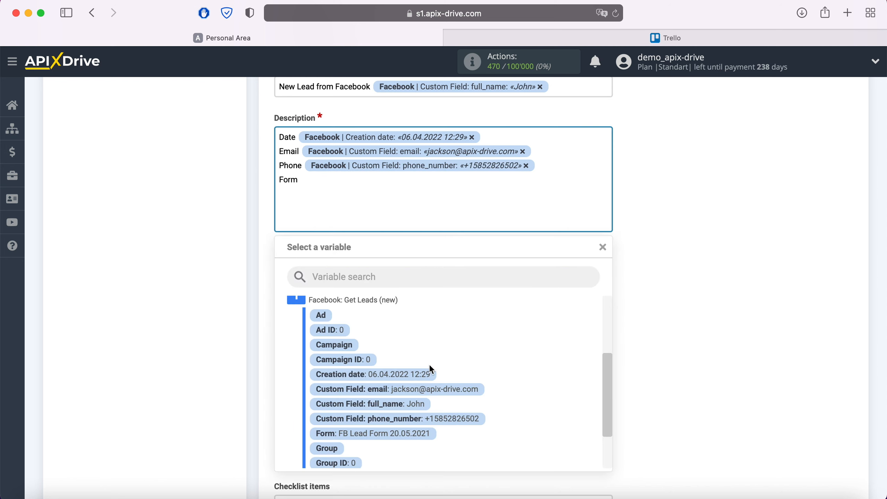
left_click(419, 432)
- Add a Page line followed by the Facebook page name variable
key("Return")
type("Page")
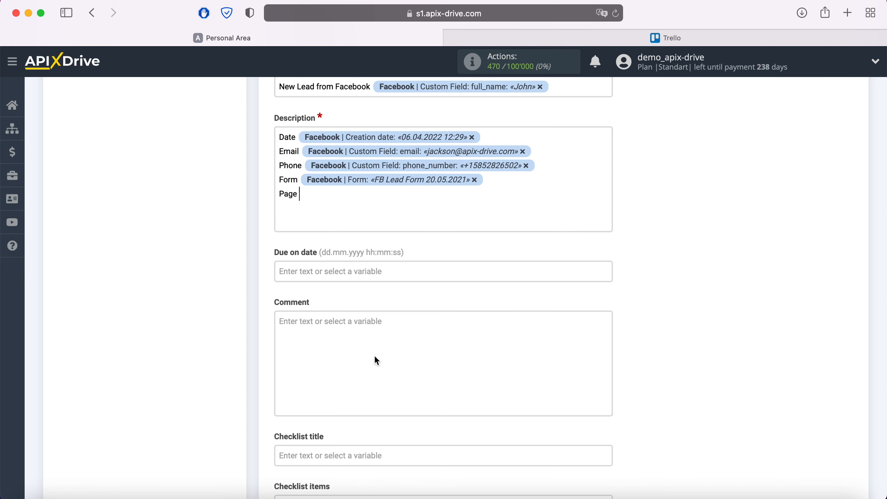
left_click(347, 199)
scroll(449, 345, "down", 3)
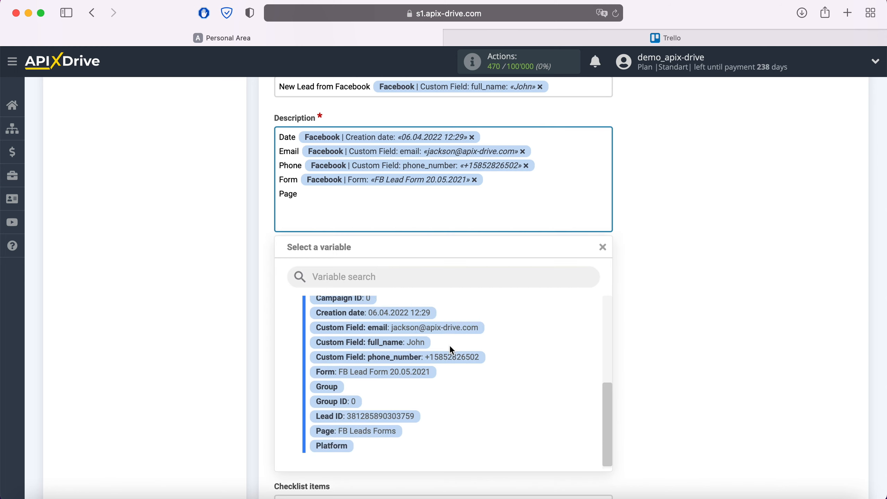
left_click(381, 430)
scroll(382, 432, "down", 3)
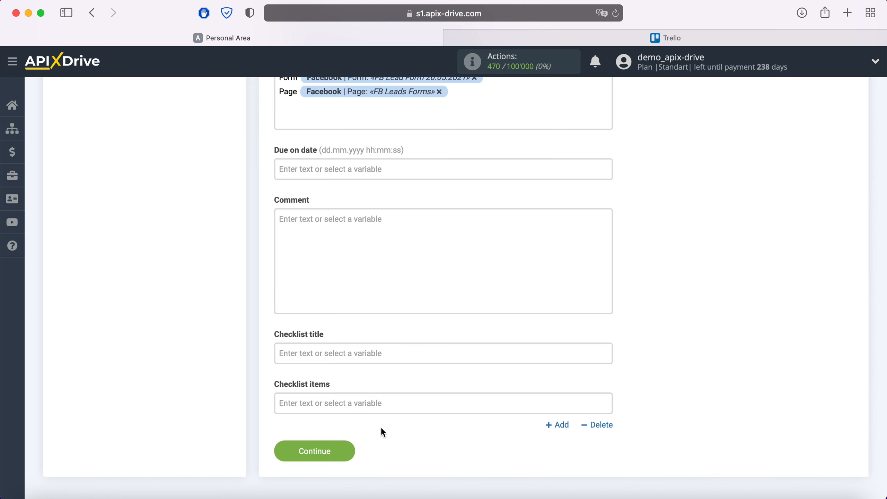
- Save the card mapping, send a test lead to Trello, and view the new 'New Lead from Facebook' card
left_click(346, 452)
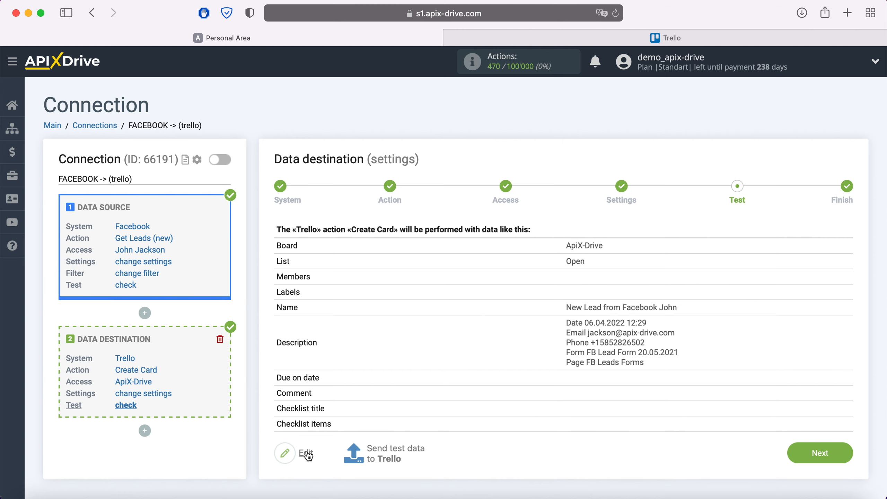
left_click(395, 447)
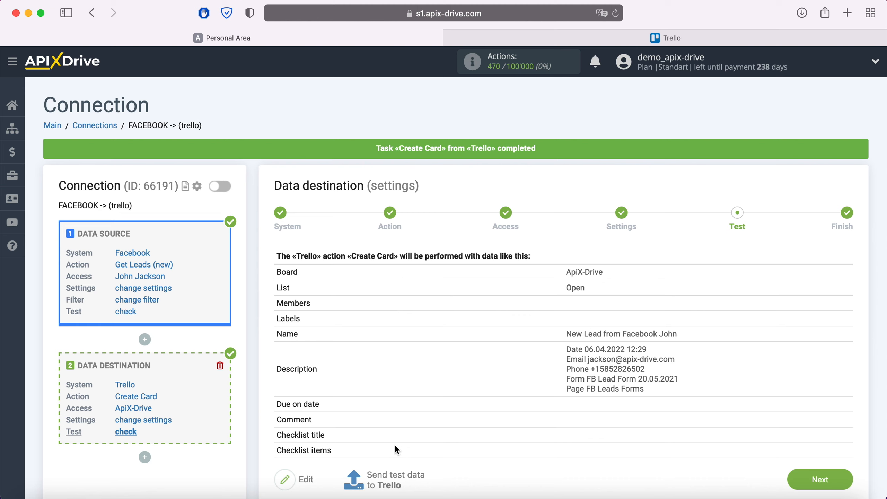
left_click(678, 37)
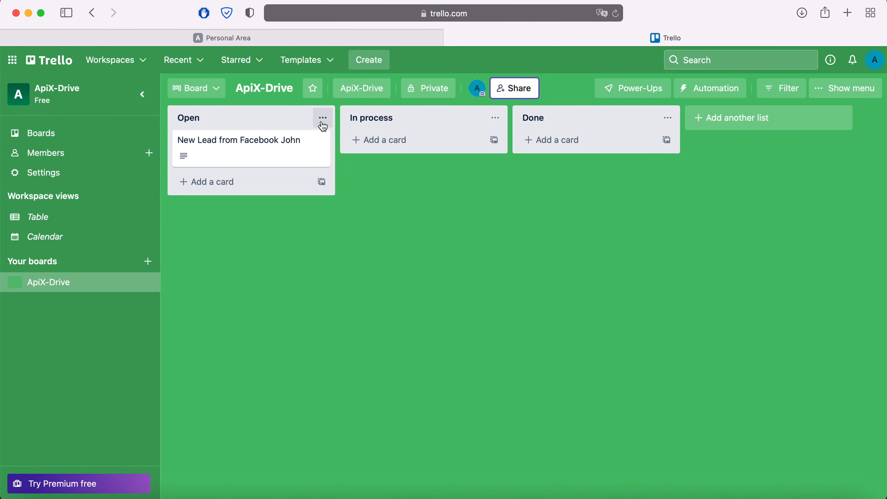
- Inspect the 'New Lead from Facebook' card's details, then confirm the Trello data reception setup in ApiX-Drive
left_click(293, 146)
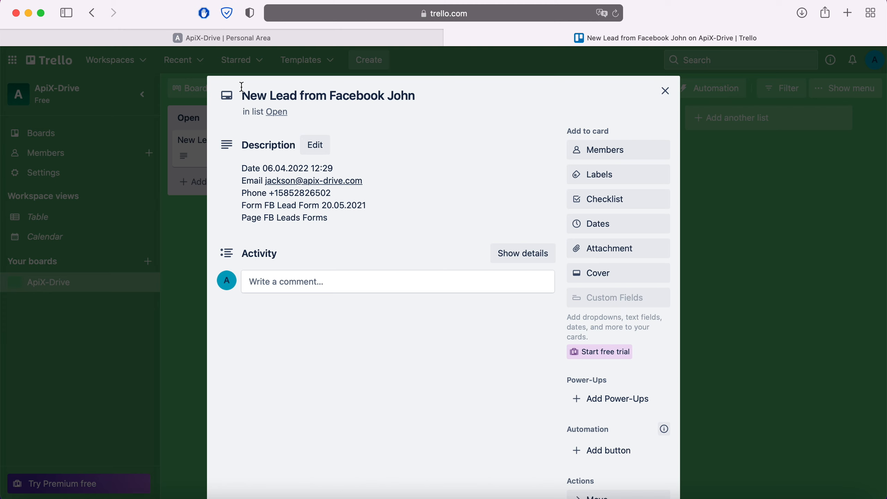
left_click(220, 38)
left_click(815, 478)
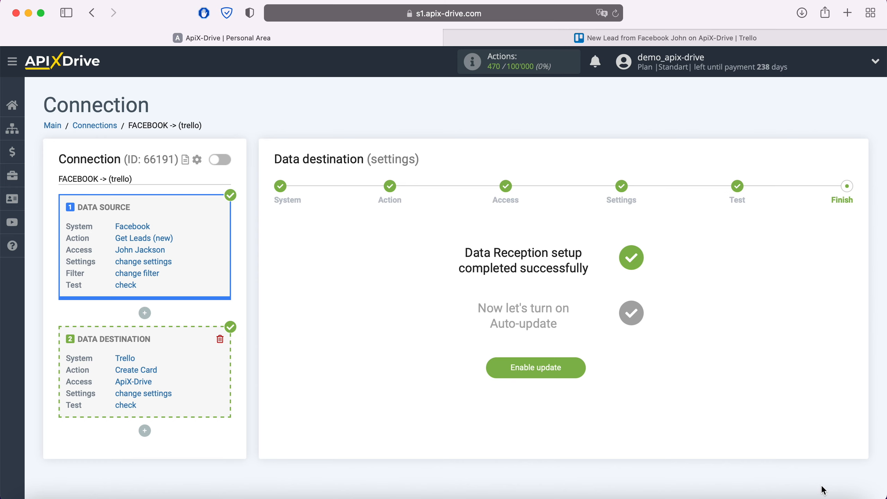
- Enable auto-update on the FACEBOOK -> (trello) connection with a 5-minute update interval
left_click(582, 367)
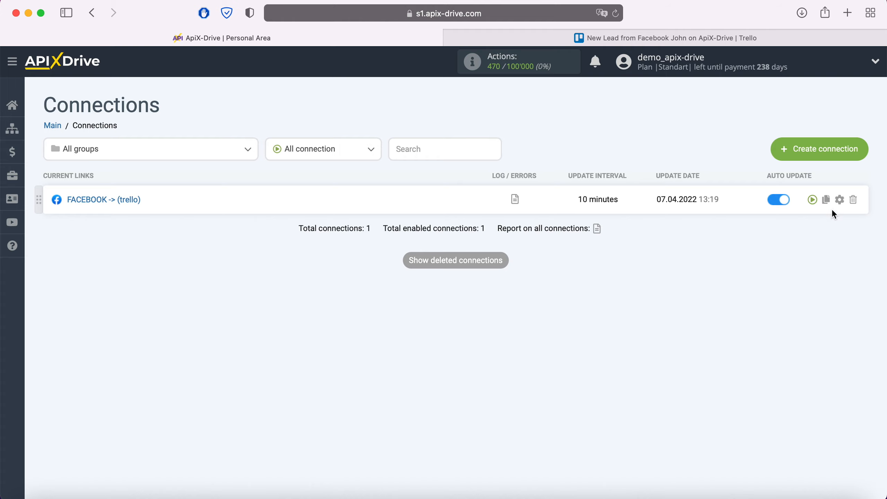
left_click(839, 203)
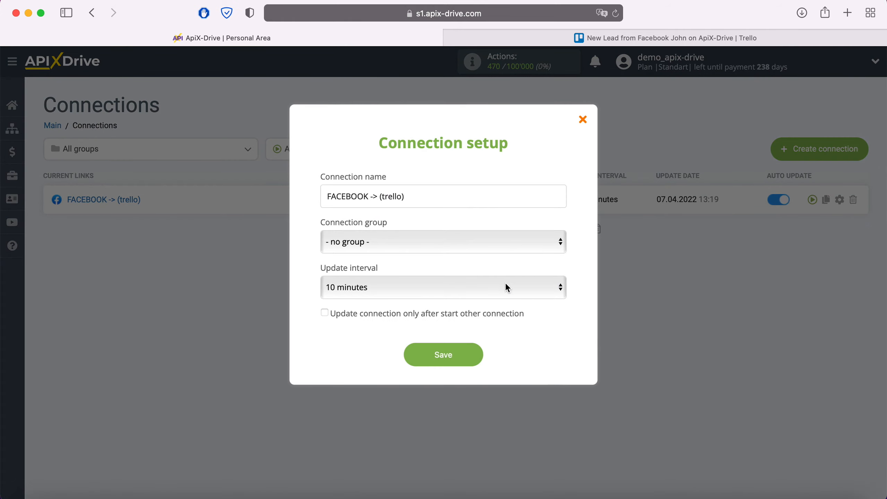
left_click(507, 287)
left_click(452, 271)
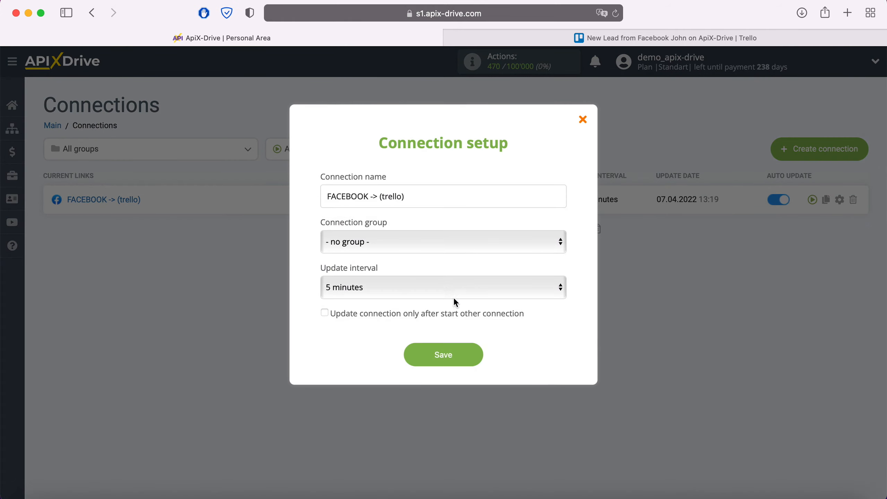
left_click(471, 357)
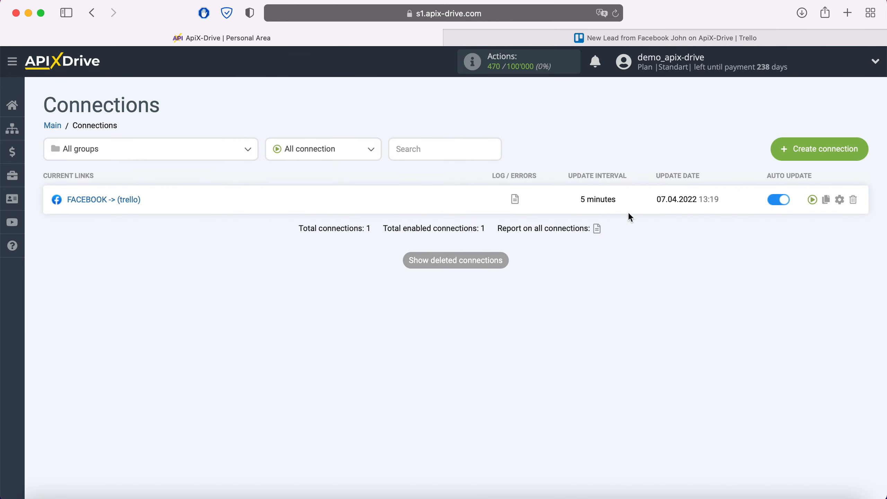